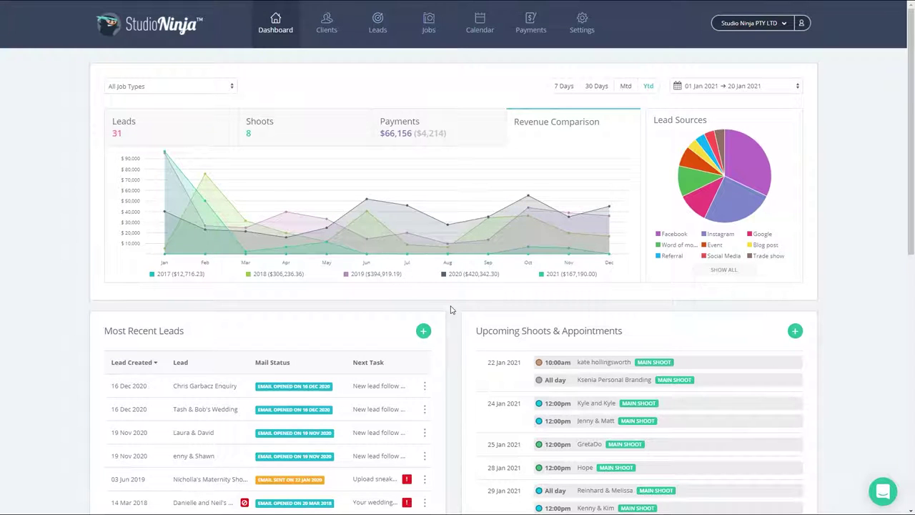
# - Go from account settings to the Integrations page listing Xero, QuickBooks, Pic-Time and others
pyautogui.click(580, 31)
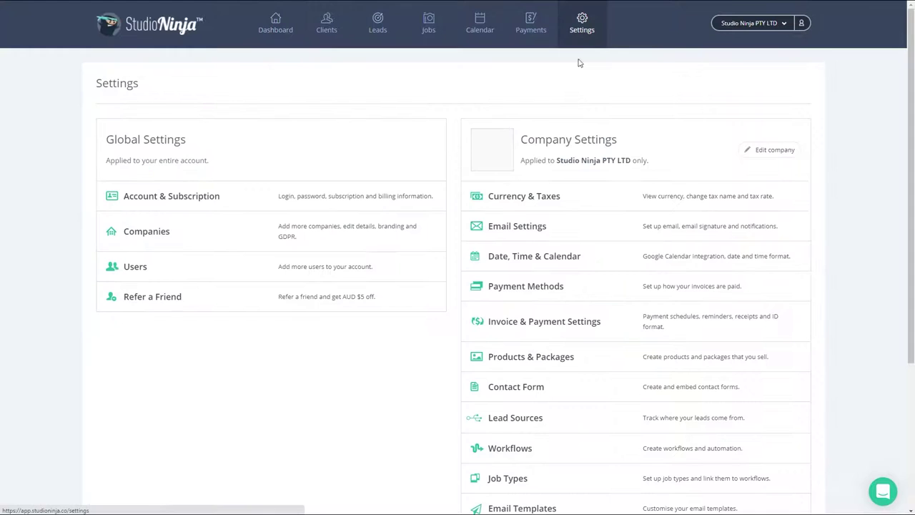
pyautogui.scroll(-3, 541, 251)
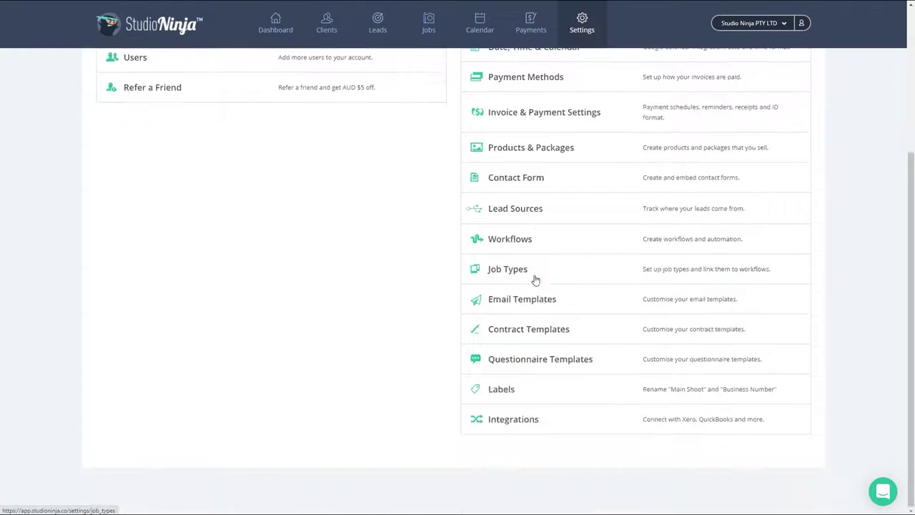
pyautogui.click(521, 421)
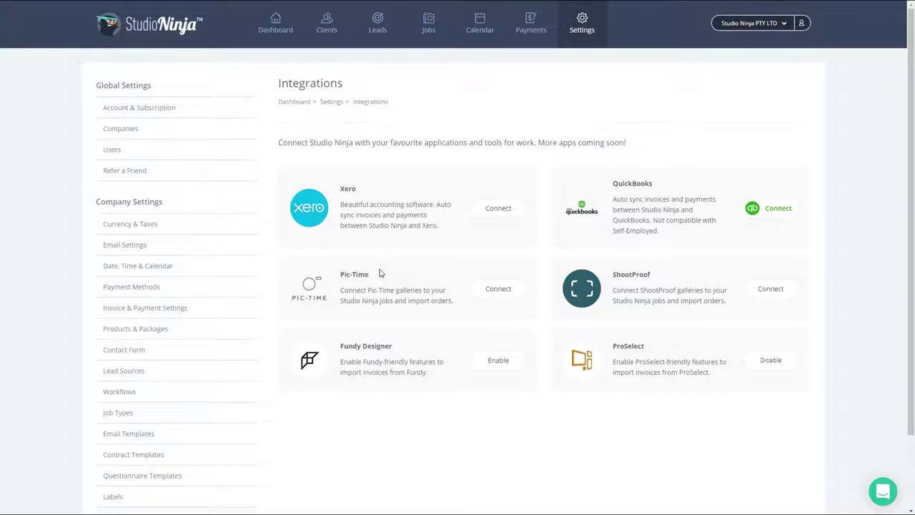
# - Connect Pic-Time by signing in with the account's email and password
pyautogui.click(480, 288)
pyautogui.click(458, 99)
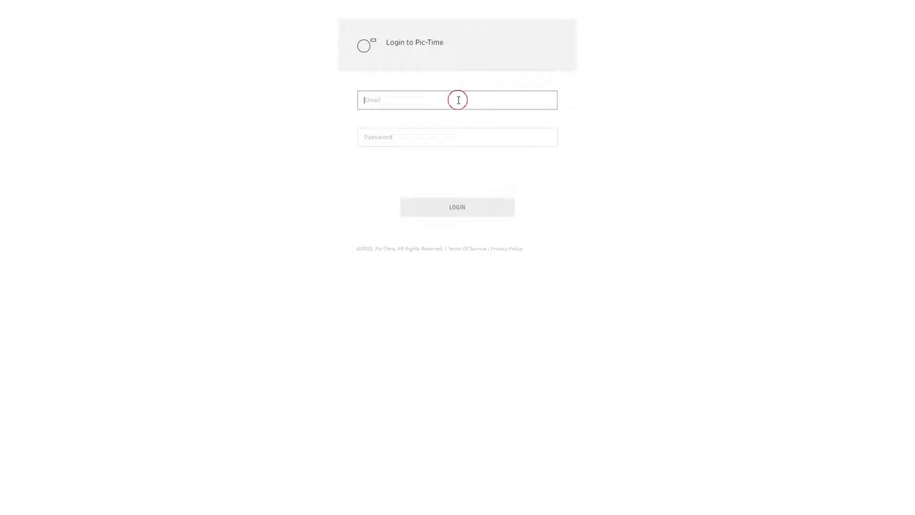
pyautogui.press('Tab')
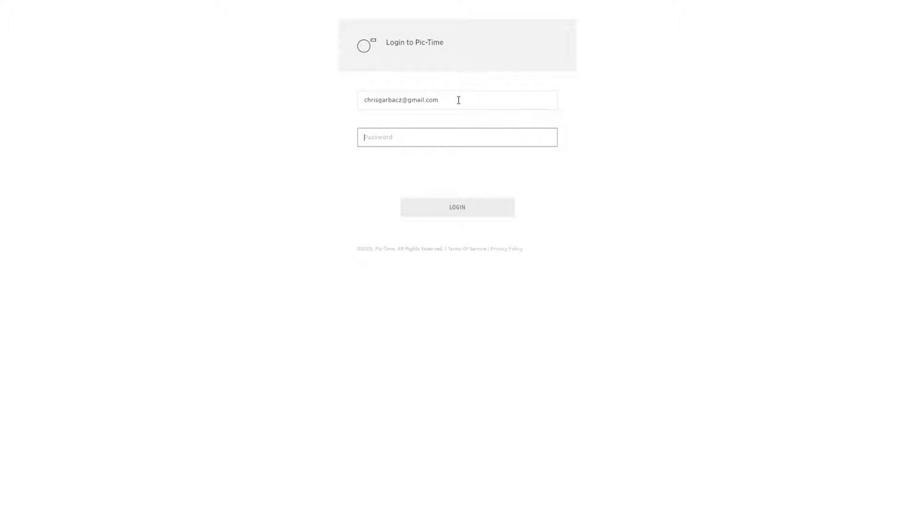
pyautogui.write('••••••')
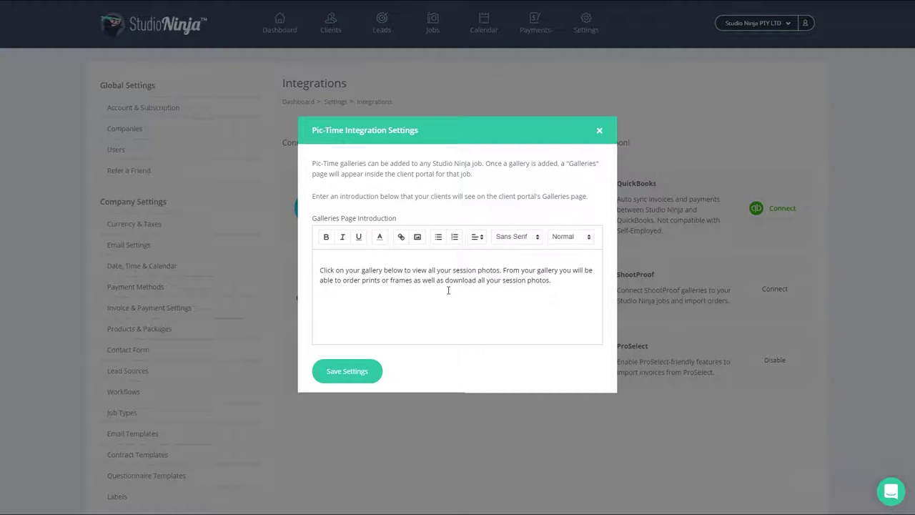
# - Add 'Enter custom message here :-)' as a new introduction line and save the Pic-Time settings
pyautogui.click(558, 285)
pyautogui.press('Return')
pyautogui.press('Return')
pyautogui.write('Enter custom message here :-)')
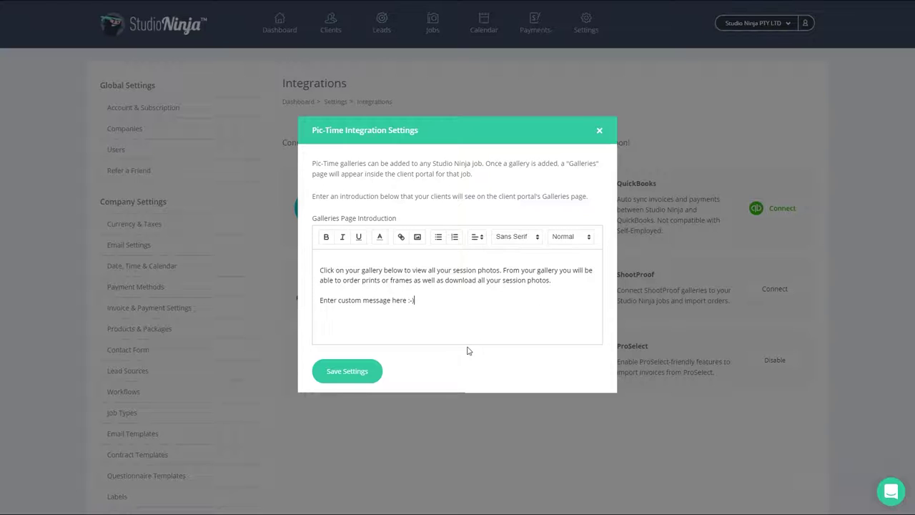
pyautogui.click(372, 373)
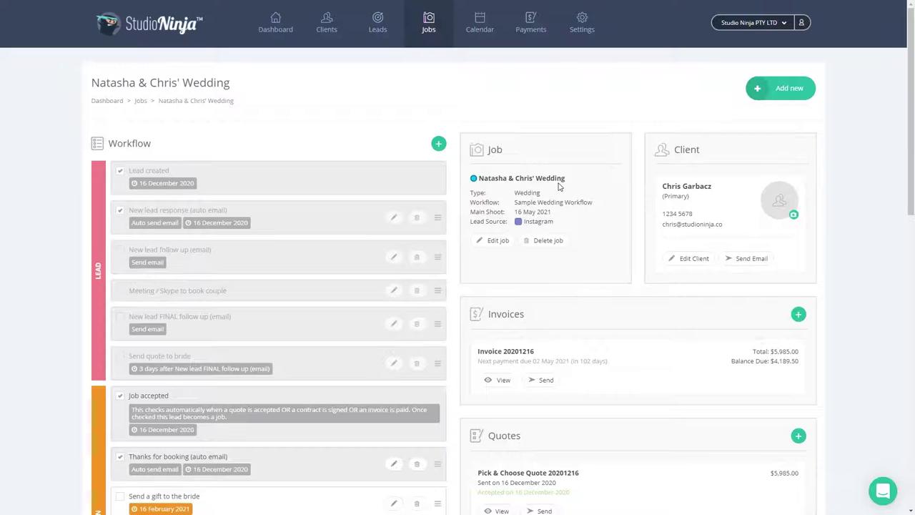
# - Scroll down the wedding job page to its Galleries section, showing Connected to Pic-Time
pyautogui.scroll(-6, 556, 191)
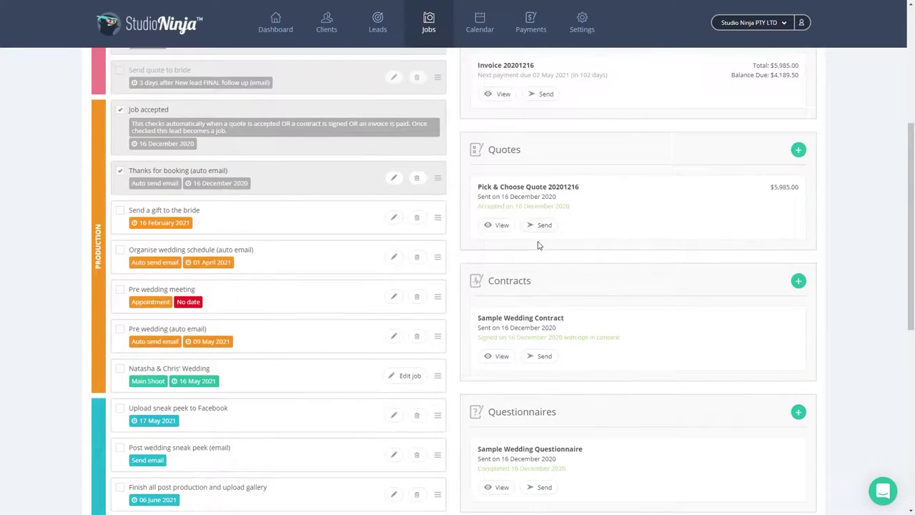
pyautogui.scroll(-5, 540, 250)
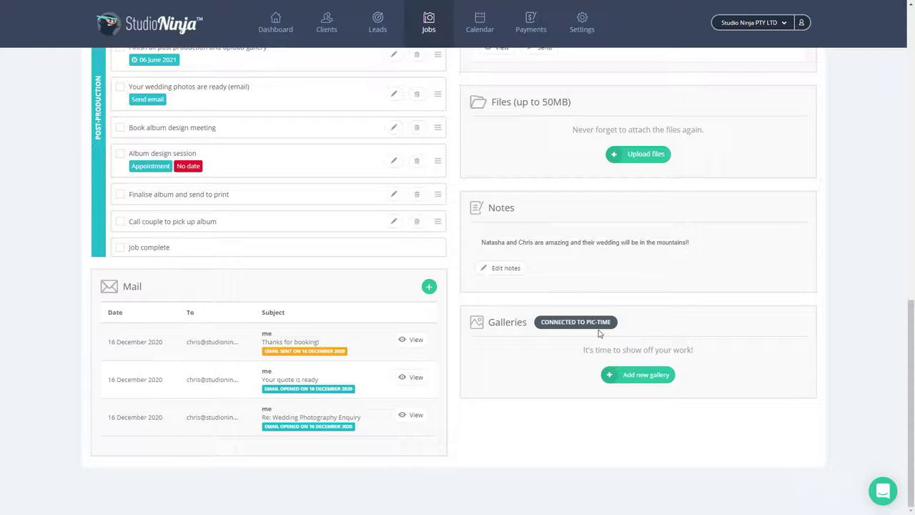
# - Start adding a new gallery to the wedding job
pyautogui.click(628, 379)
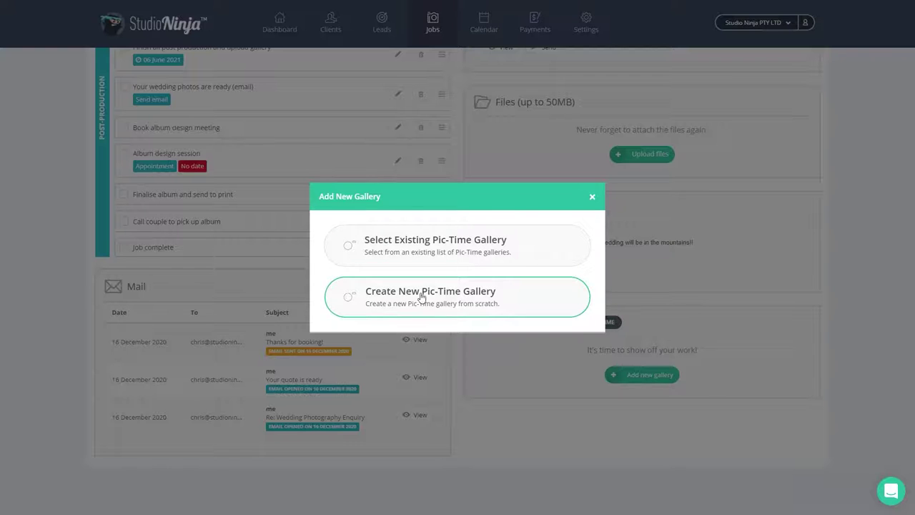
# - Create a new Pic-Time gallery for the job, keeping the suggested project name
pyautogui.click(522, 301)
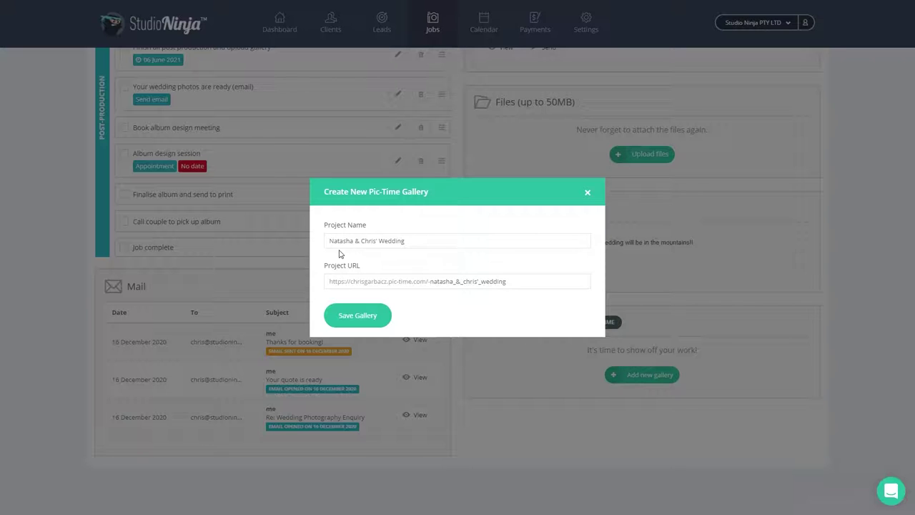
pyautogui.click(413, 242)
pyautogui.write('dfg')
pyautogui.press('BackSpace')
pyautogui.press('BackSpace')
pyautogui.press('BackSpace')
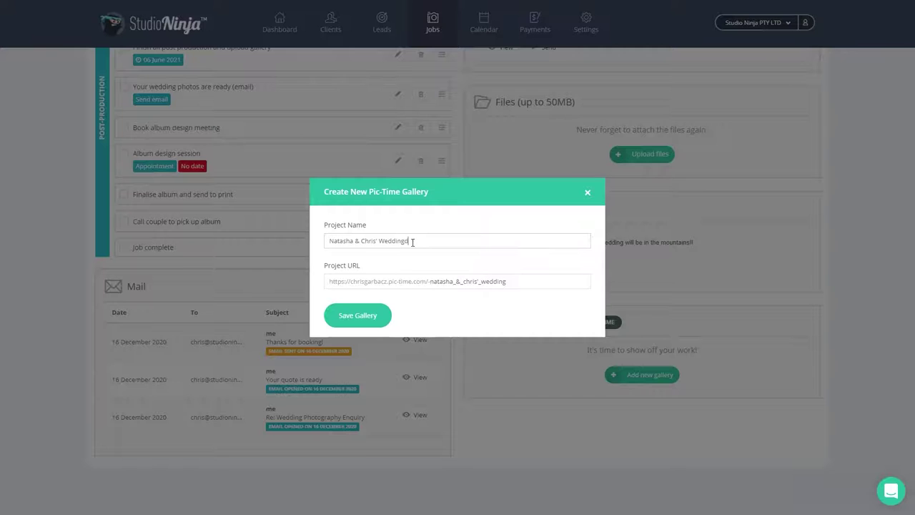
pyautogui.click(383, 319)
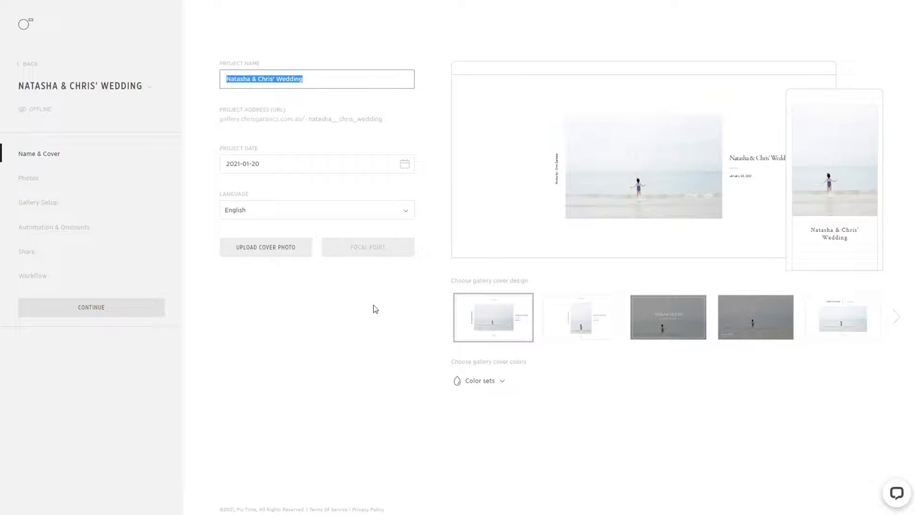
# - Replace the first name in the gallery's project name with a different first name
pyautogui.click(347, 80)
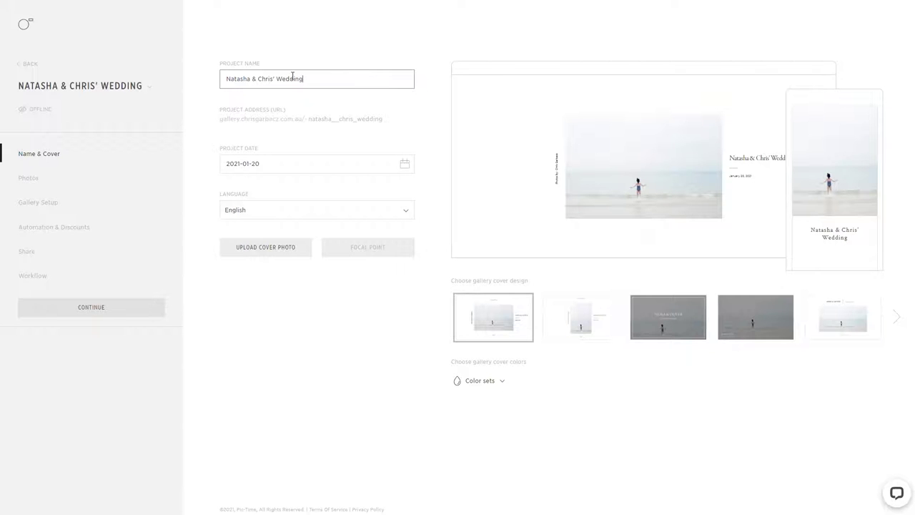
pyautogui.doubleClick(236, 80)
pyautogui.write('Jenny')
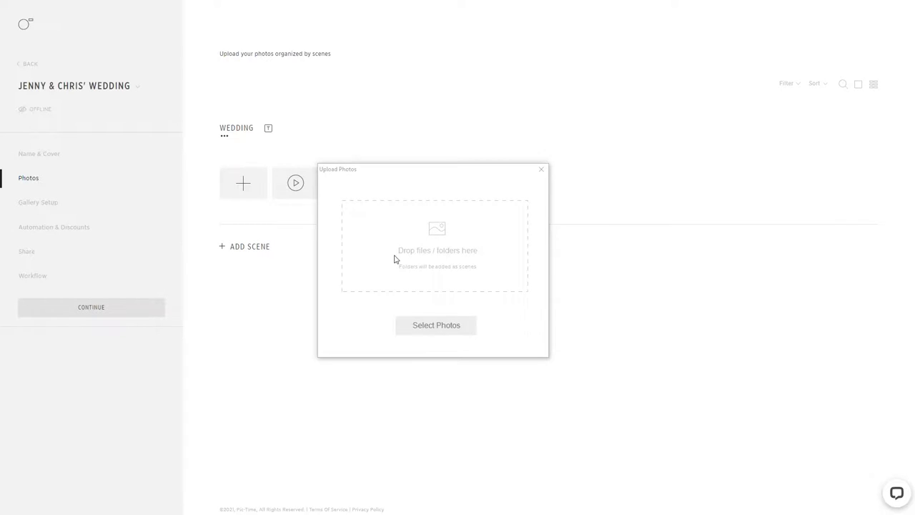
# - Select photos to upload into the gallery's Wedding scene
pyautogui.click(425, 326)
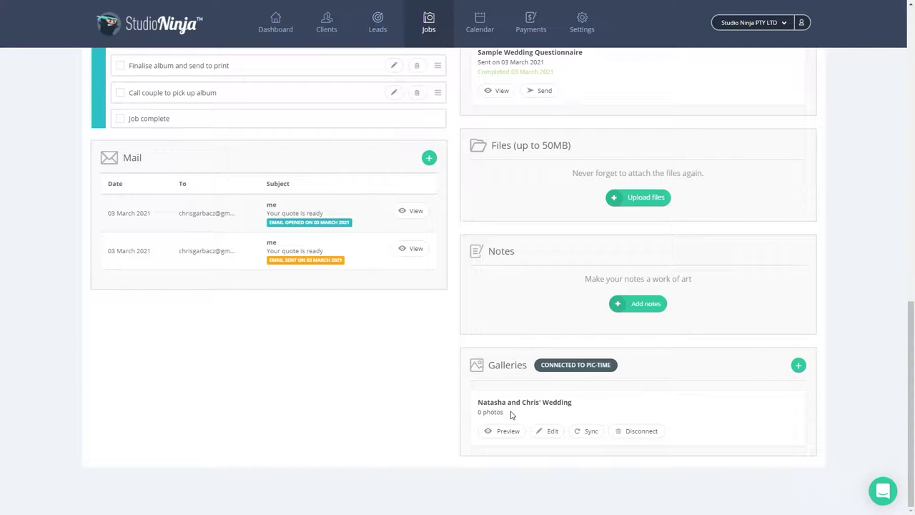
# - Sync the linked gallery so it shows 4 photos, then preview it
pyautogui.click(587, 431)
pyautogui.click(494, 432)
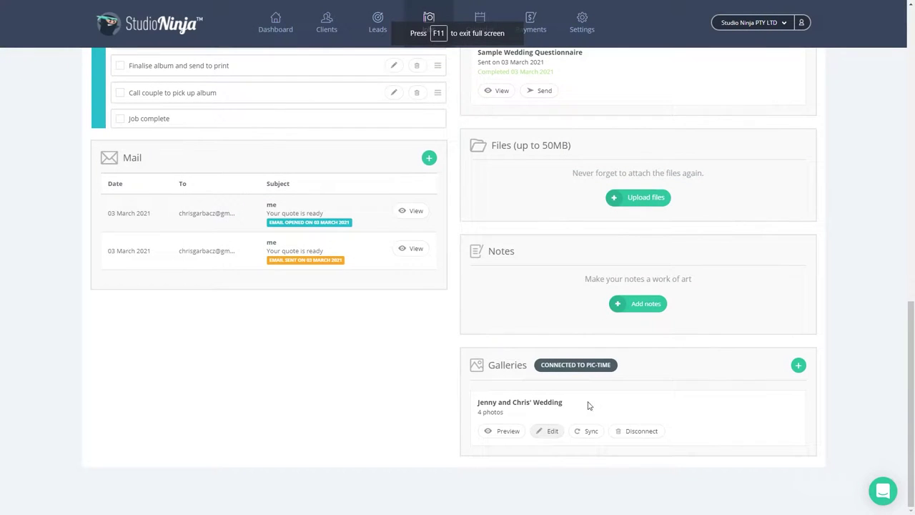
pyautogui.click(629, 432)
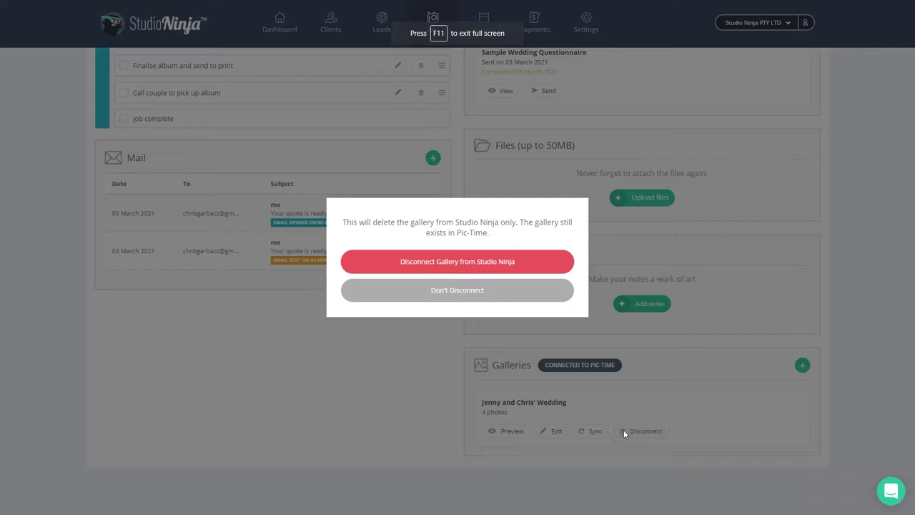
pyautogui.click(533, 293)
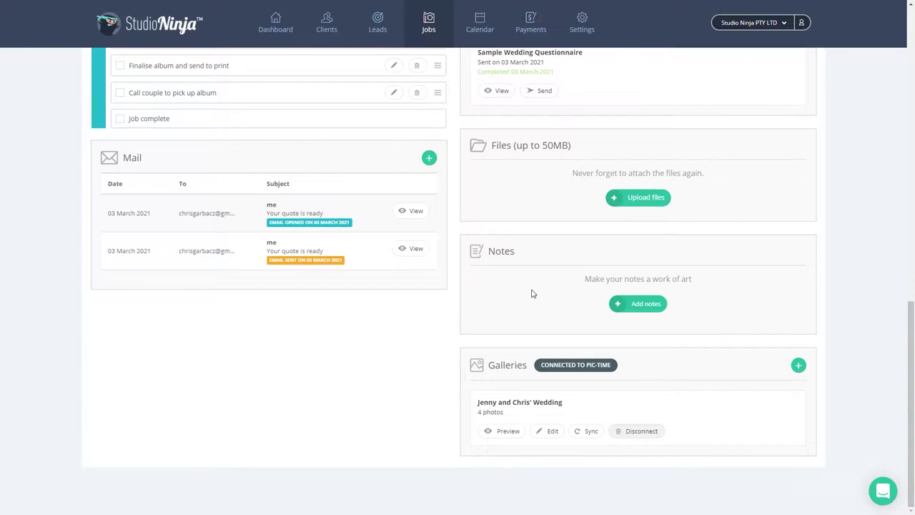
pyautogui.scroll(6, 532, 293)
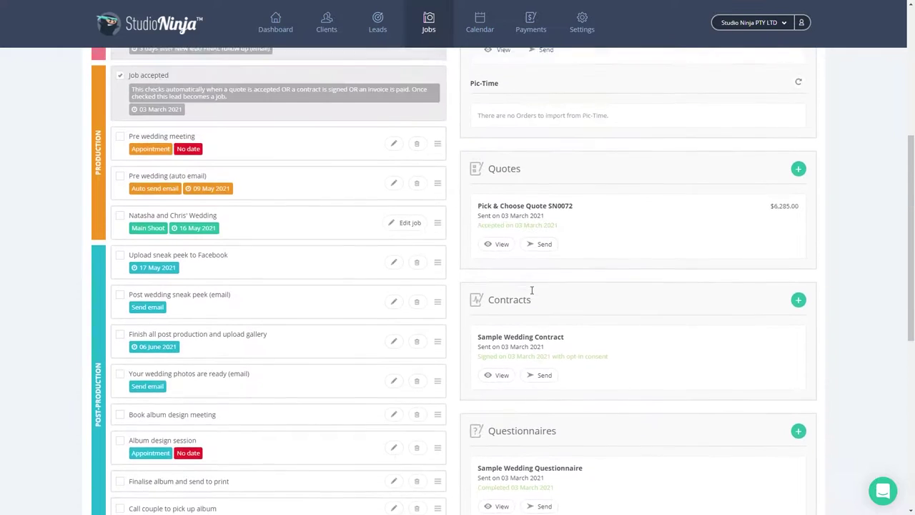
# - Scroll back up to bring the other wedding job's page into view
pyautogui.scroll(2, 532, 290)
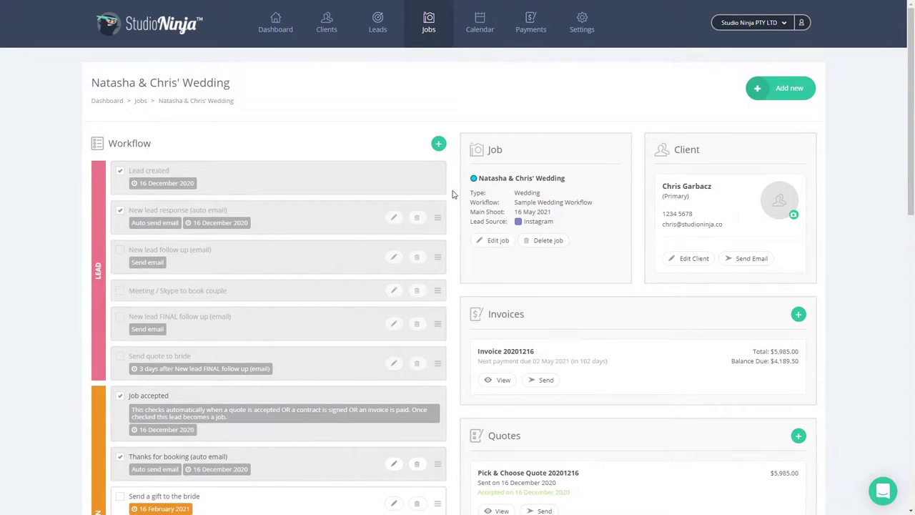
# - Start a new gallery from an existing Pic-Time gallery and pick Natasha & Chris' Wedding
pyautogui.scroll(-10, 451, 194)
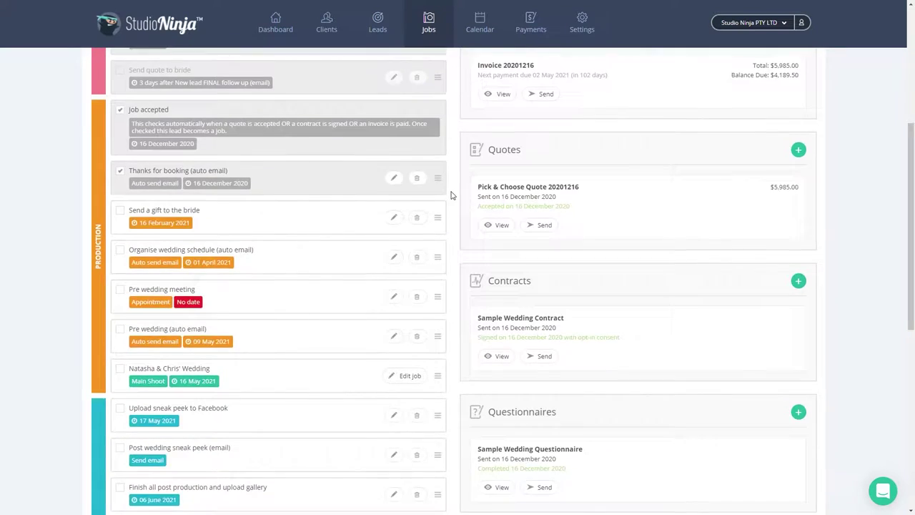
pyautogui.scroll(-3, 452, 196)
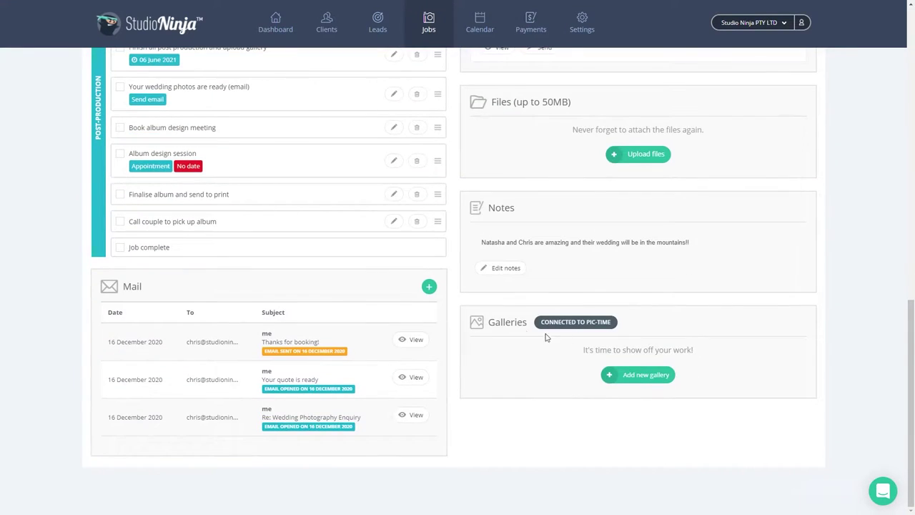
pyautogui.click(641, 375)
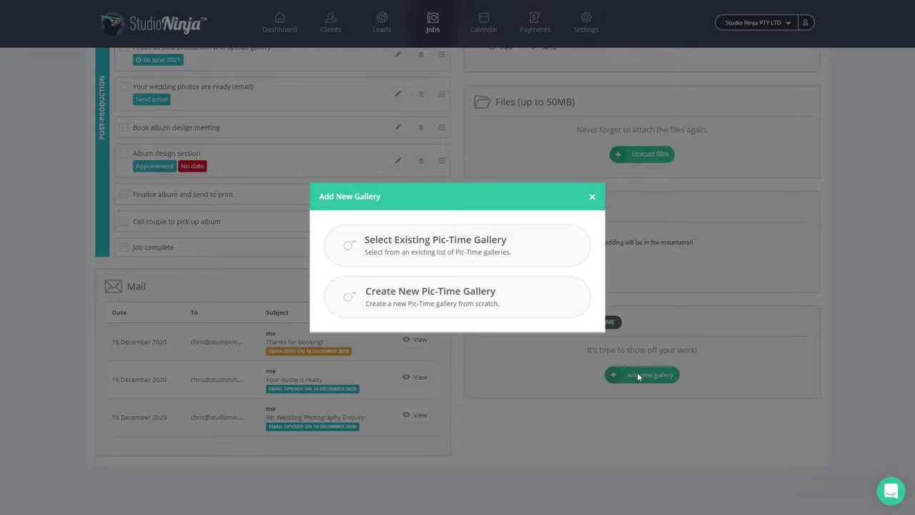
pyautogui.click(529, 247)
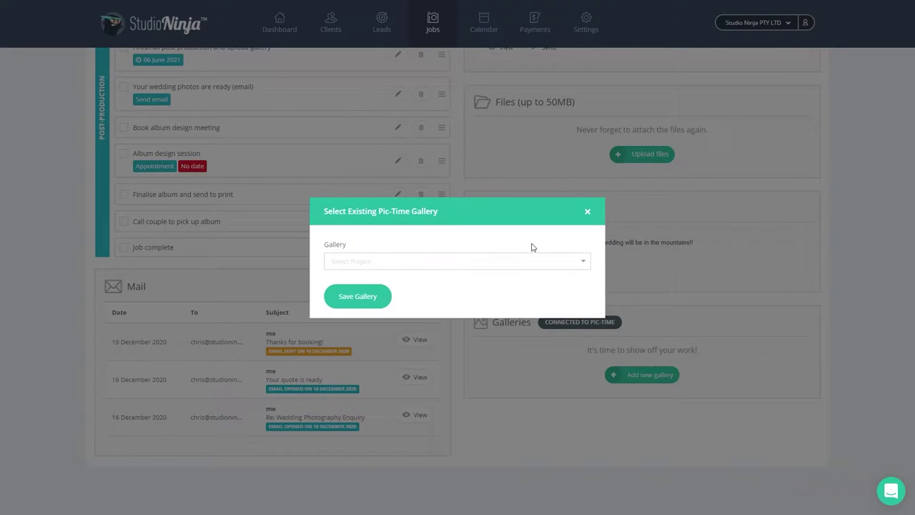
pyautogui.click(517, 262)
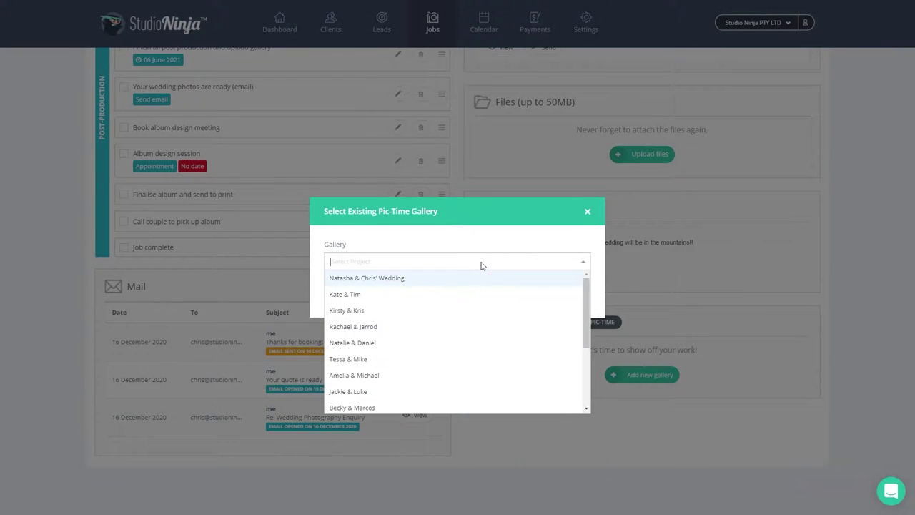
pyautogui.write('Nat')
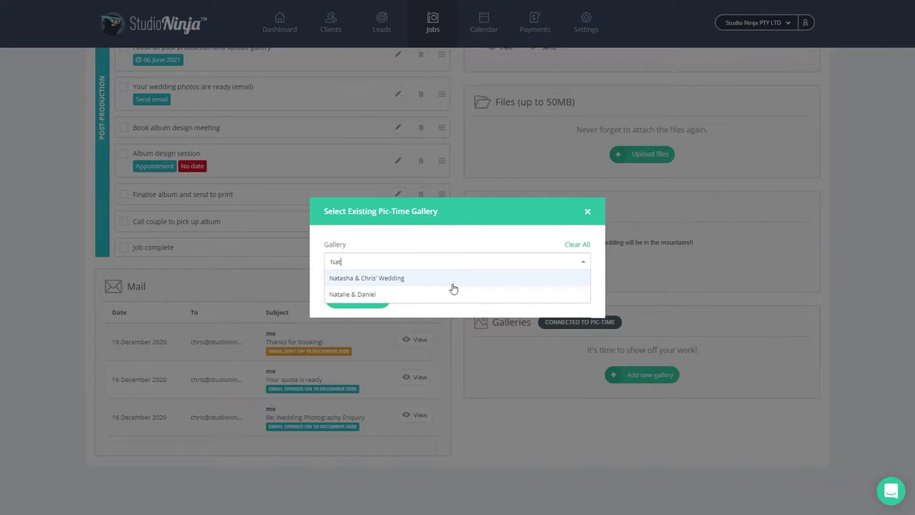
pyautogui.click(452, 281)
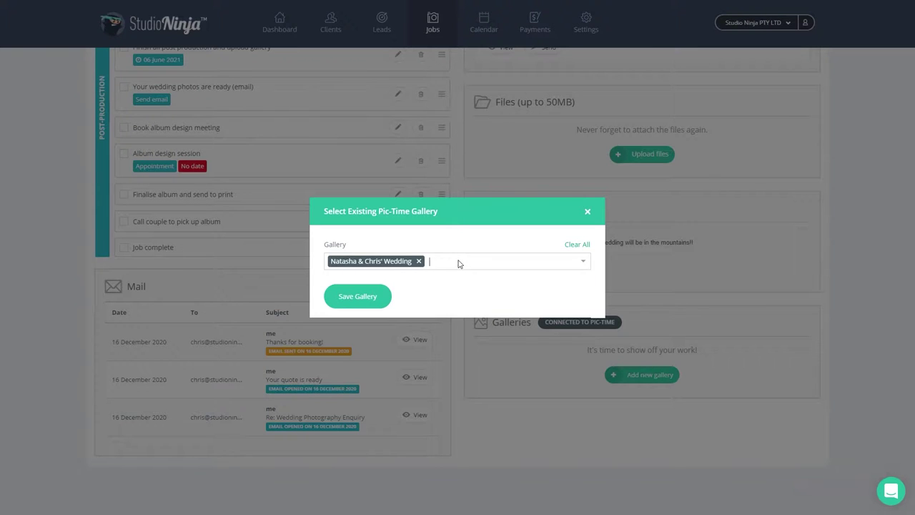
# - Add Rachael & Jarrod and Tessa & Mike, remove them again, and save the gallery link
pyautogui.click(458, 263)
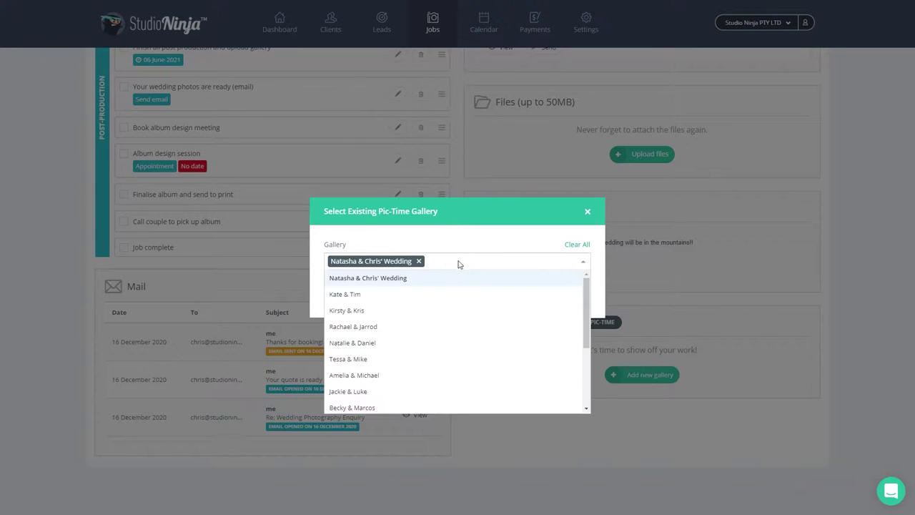
pyautogui.click(448, 326)
pyautogui.click(514, 263)
pyautogui.click(479, 359)
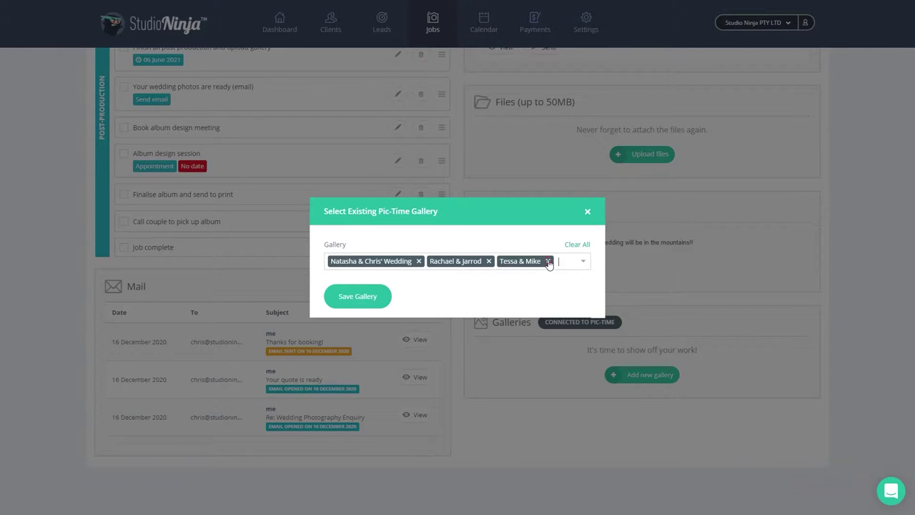
pyautogui.click(549, 261)
pyautogui.click(488, 261)
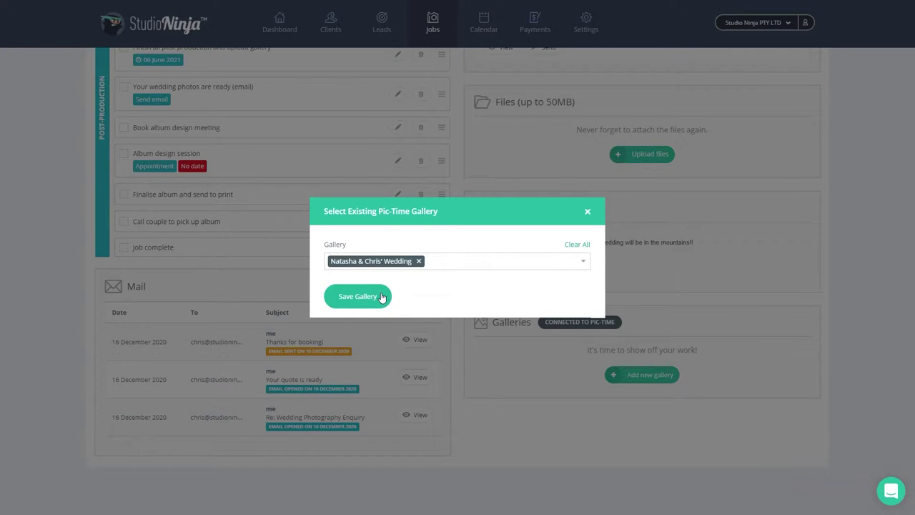
pyautogui.click(382, 297)
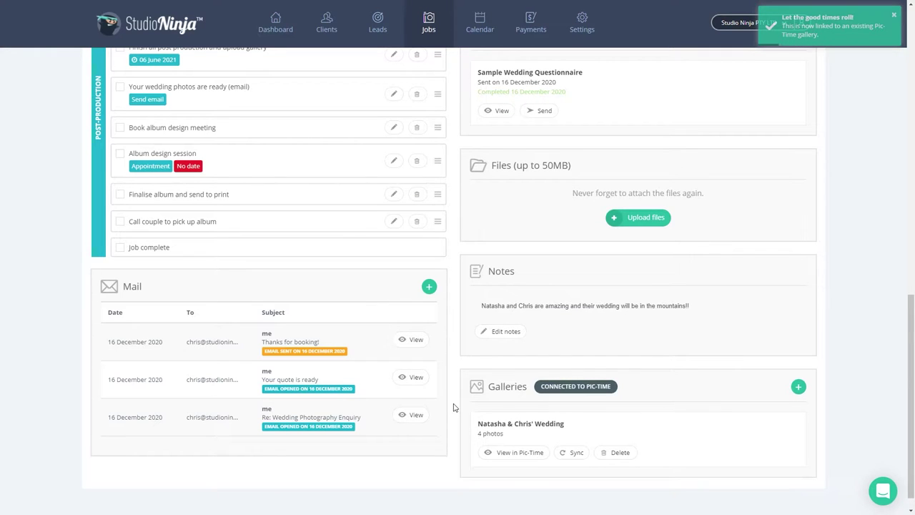
# - Scroll back up to the job's Invoices card and its Pic-Time orders section
pyautogui.scroll(2, 453, 407)
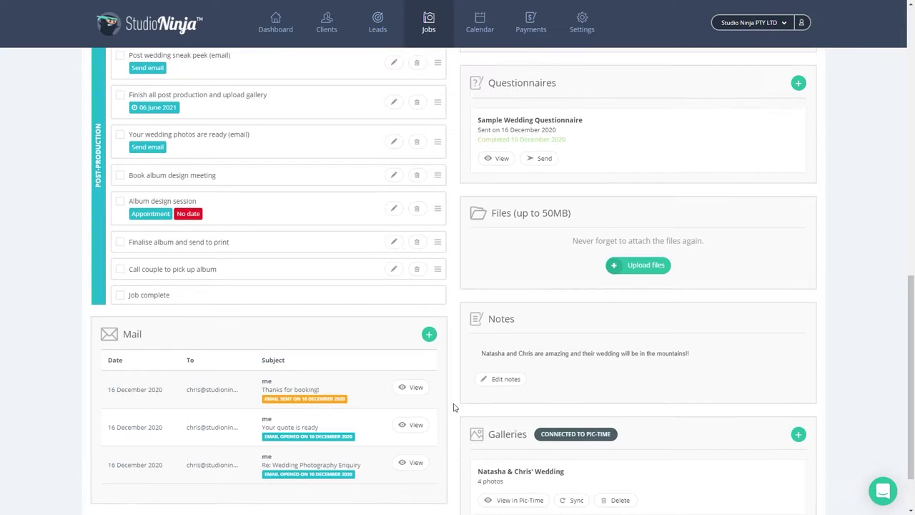
pyautogui.scroll(5, 453, 407)
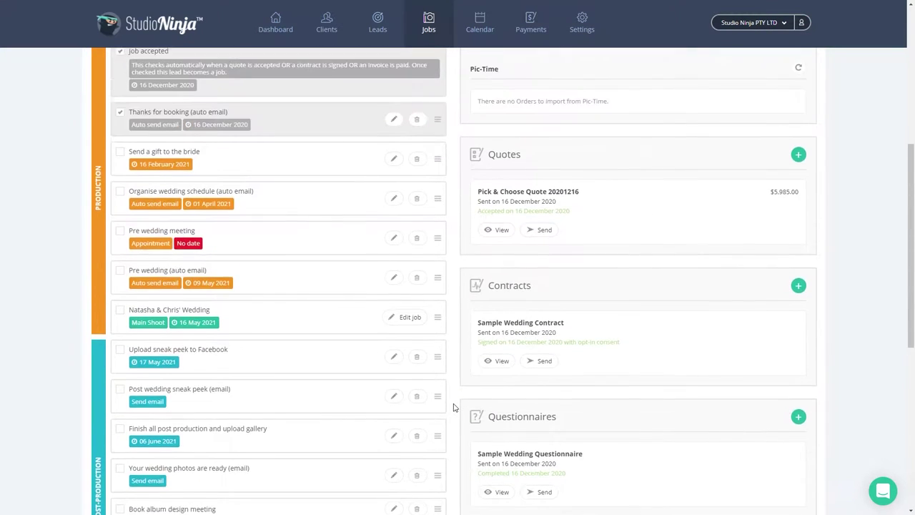
pyautogui.scroll(1, 454, 408)
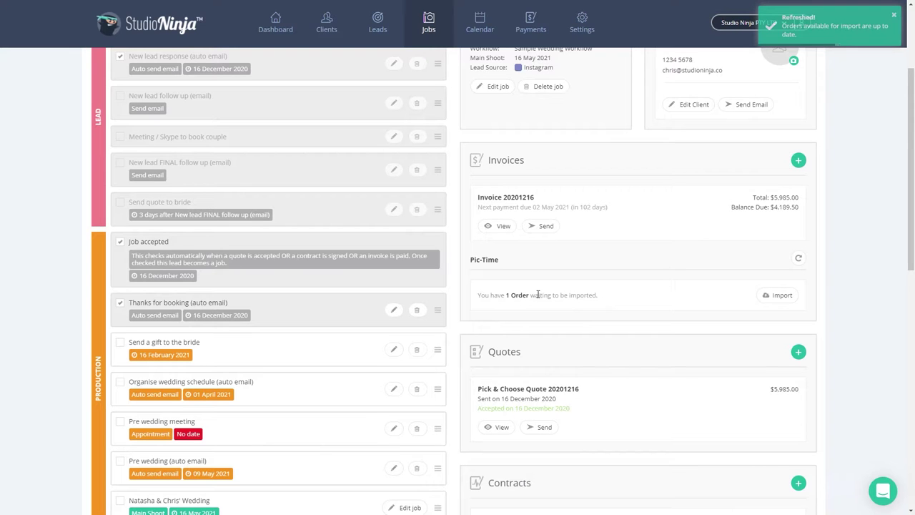
pyautogui.click(770, 294)
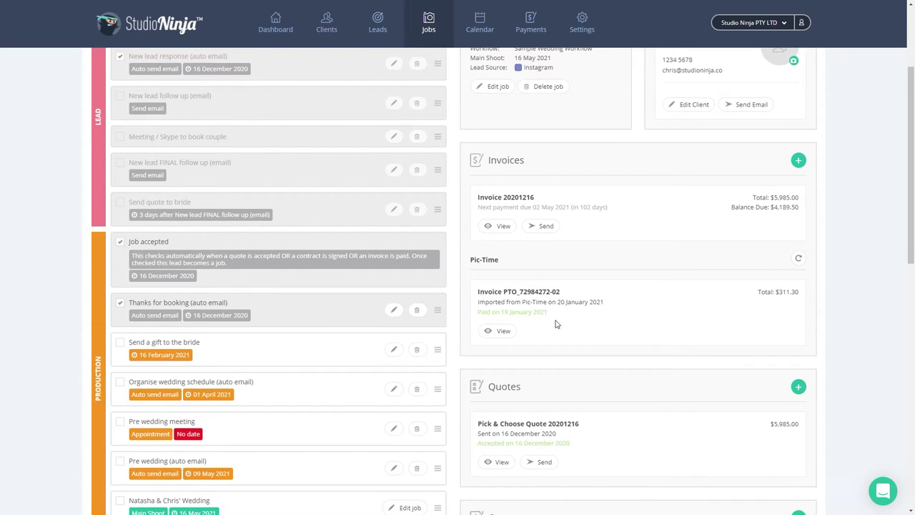
# - Open invoice 20201216 in the client portal and view the Natasha & Chris' Wedding gallery on the Galleries page
pyautogui.scroll(1, 556, 324)
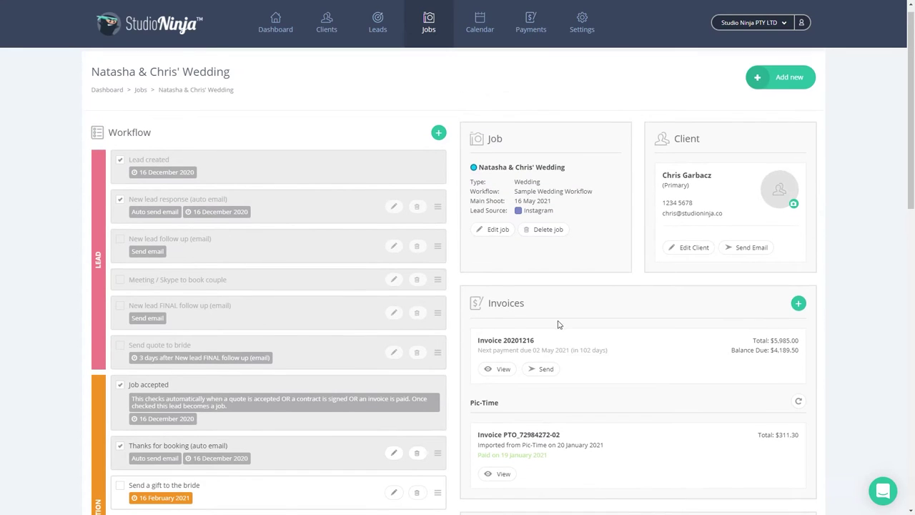
pyautogui.click(501, 372)
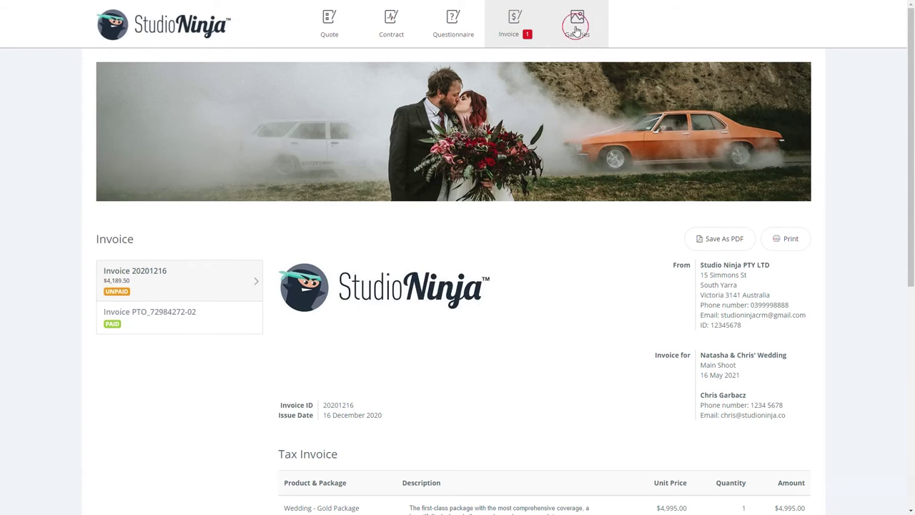
pyautogui.click(577, 30)
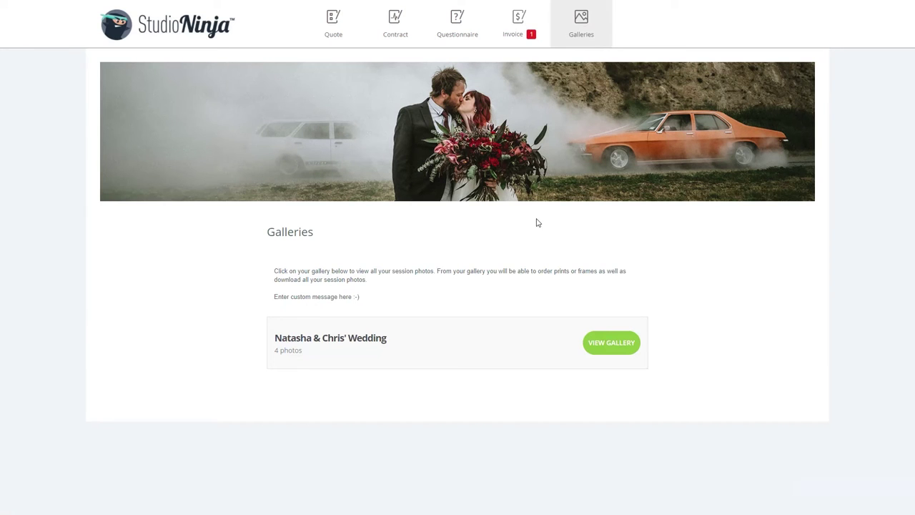